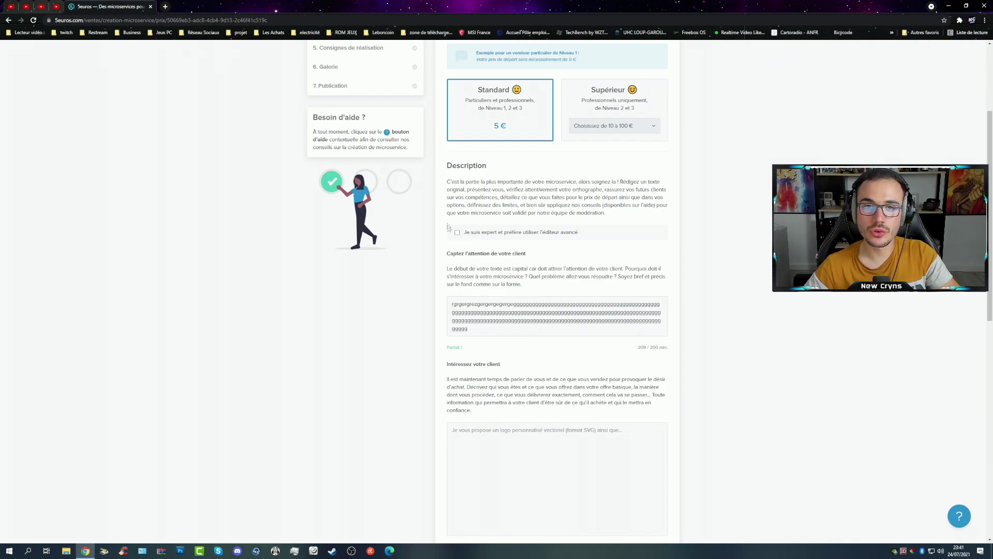
Fill the "Intéressez votre client" description with repeated "g" filler text exceeding the 200-character minimum
scroll(488, 389, down, 2)
click(482, 354)
text(gg)
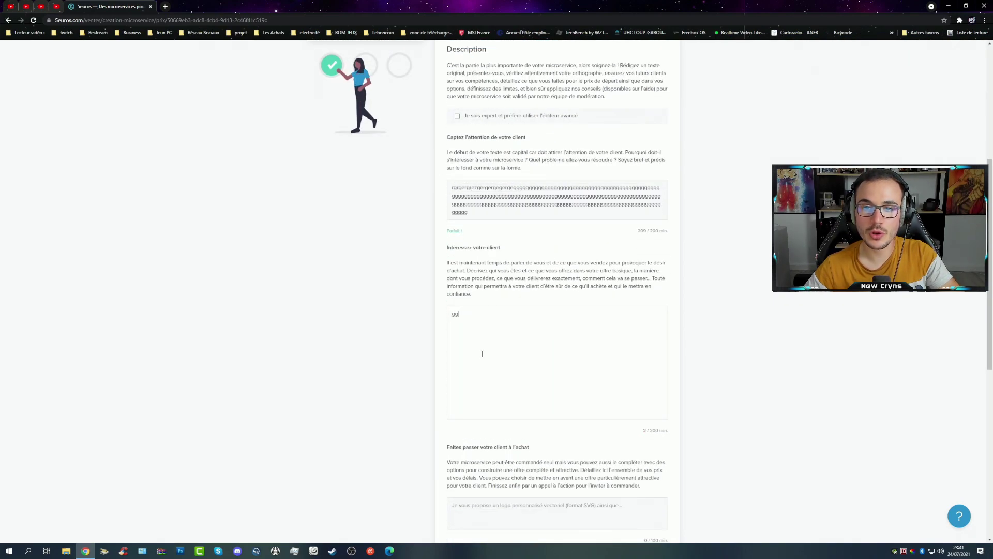
text(ggggggggggggggggggggggggggggggggggggggggggggggggggggggggggggggg)
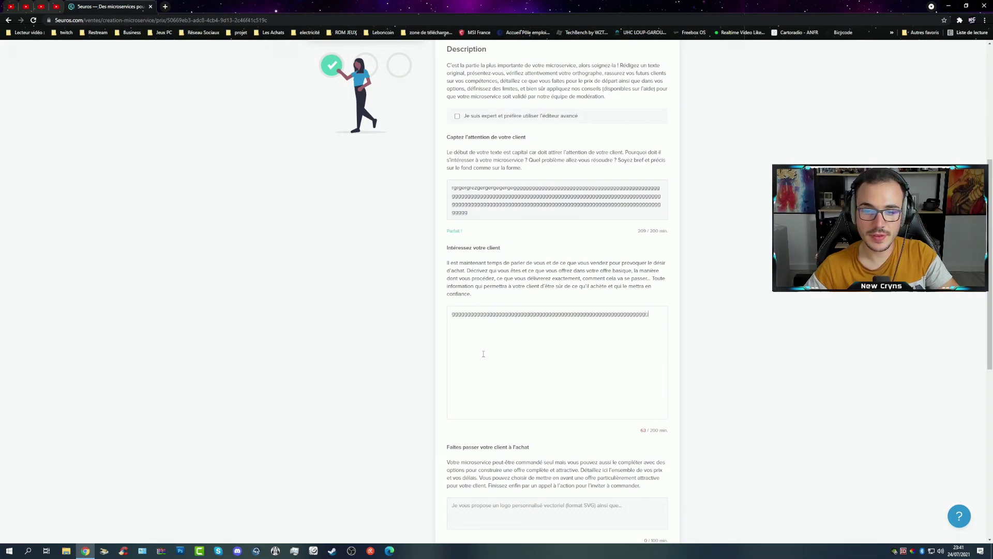
text(gggggggggggggggggggggggggggggggggggggggggggggggggggggggggggggggggggggggg)
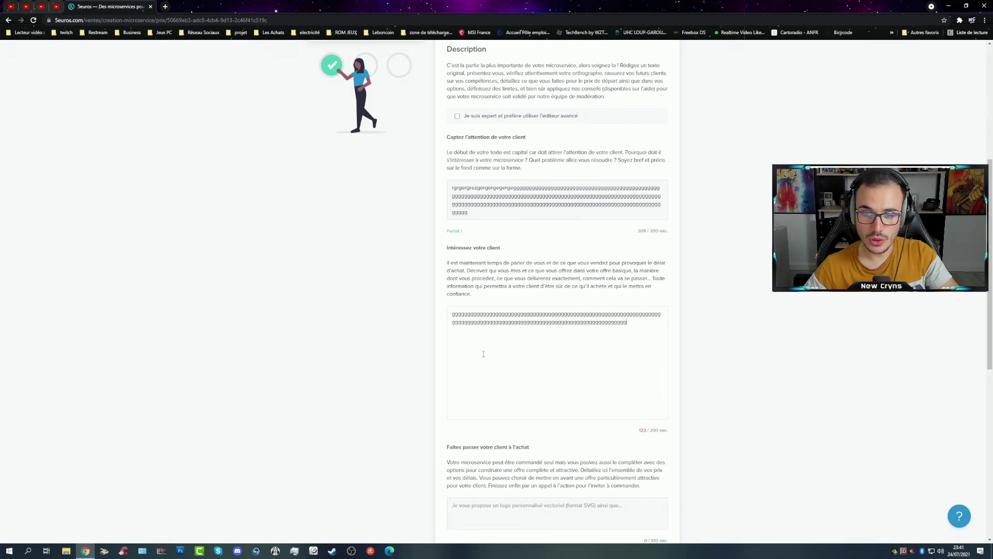
text(ggggggggggggggggggggggggggggggggggggggggggggggggggggggggggggg)
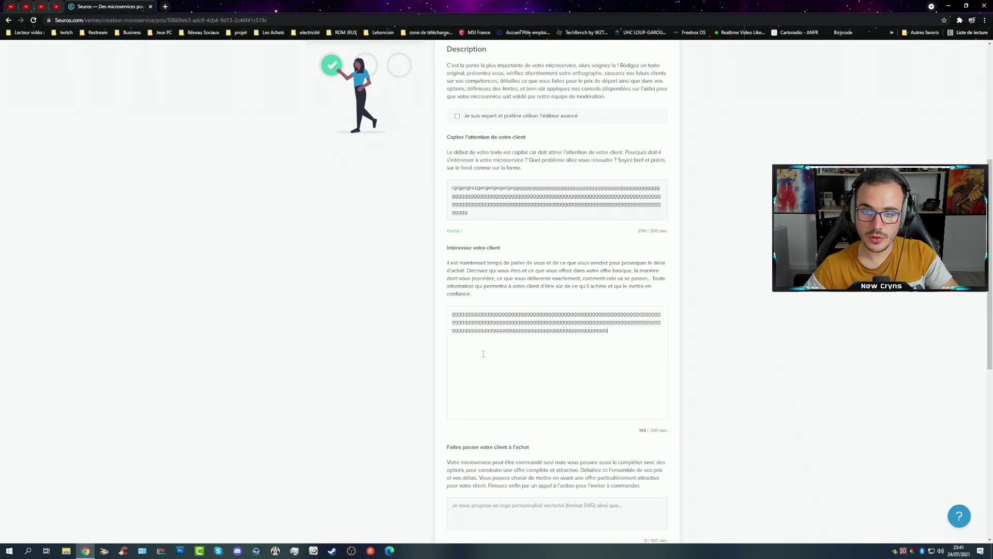
text(gggggggggggg)
Enter repeated "g" filler in the "Faites passer votre client à l'achat" text and set the completion time to 26 jours
scroll(534, 503, down, 2)
text(gggggggggggggggggggggggggggggggggggggggggggggggggggggggggggggg)
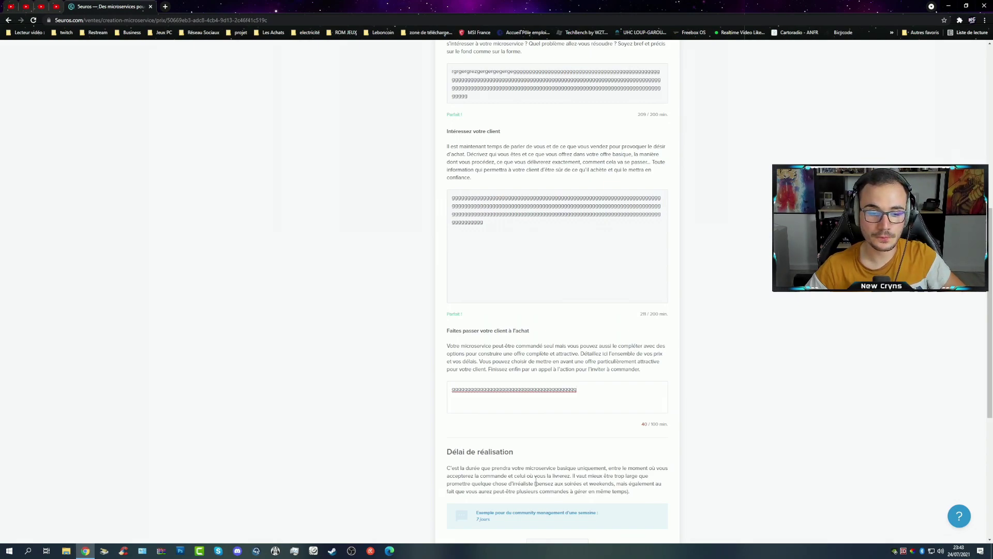
scroll(536, 482, down, 2)
click(556, 433)
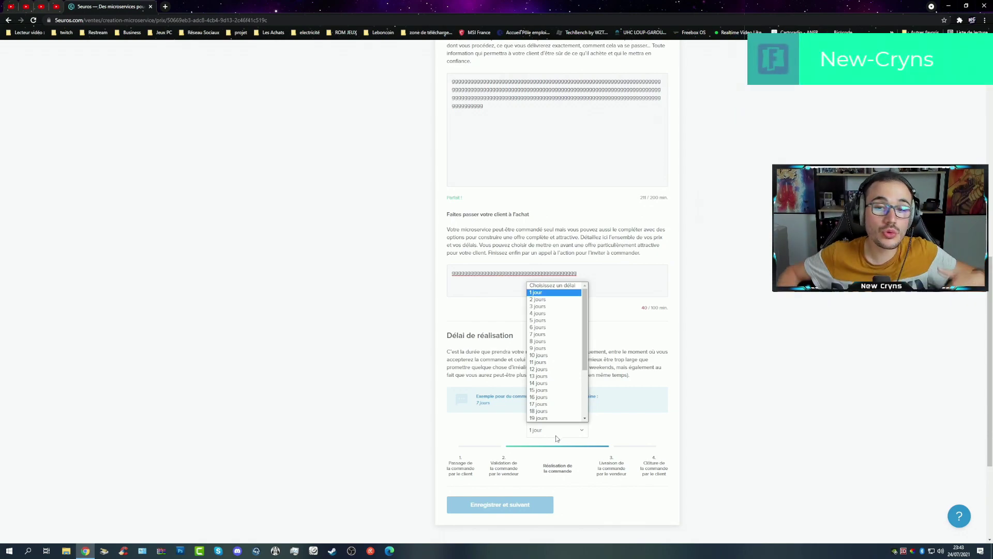
scroll(554, 337, down, 1)
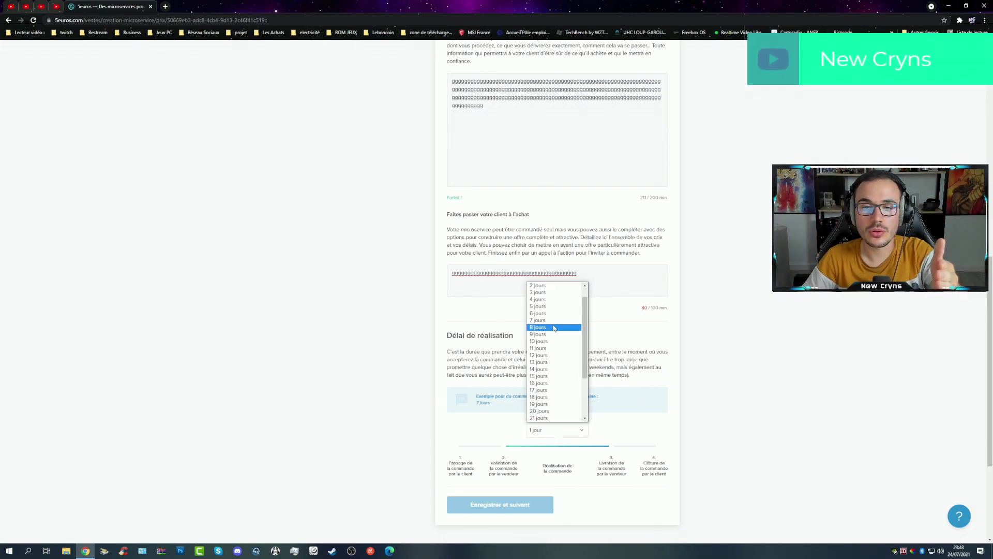
scroll(553, 328, down, 3)
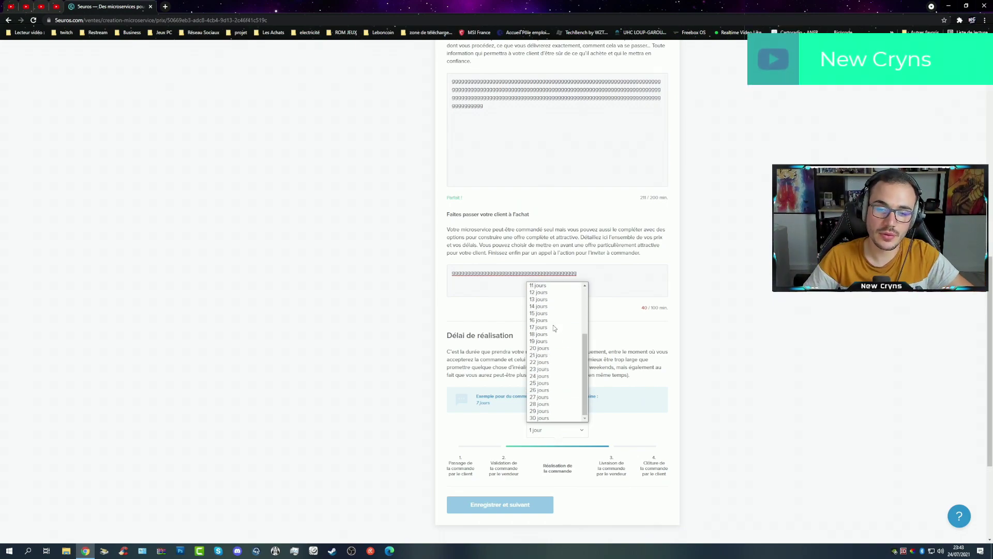
click(552, 389)
Extend the "Faites passer votre client à l'achat" text with repeated "v" past 100 characters, and save to continue to the supplementary options
scroll(551, 386, up, 2)
drag(577, 368, 577, 389)
click(583, 388)
text(vvvvvvvvvvvvvvvvvvvvvvvvvvvvvvvvvvvvvvvvvvvvvvvvvvvvvvvvvvvvvvvvvvvvvv)
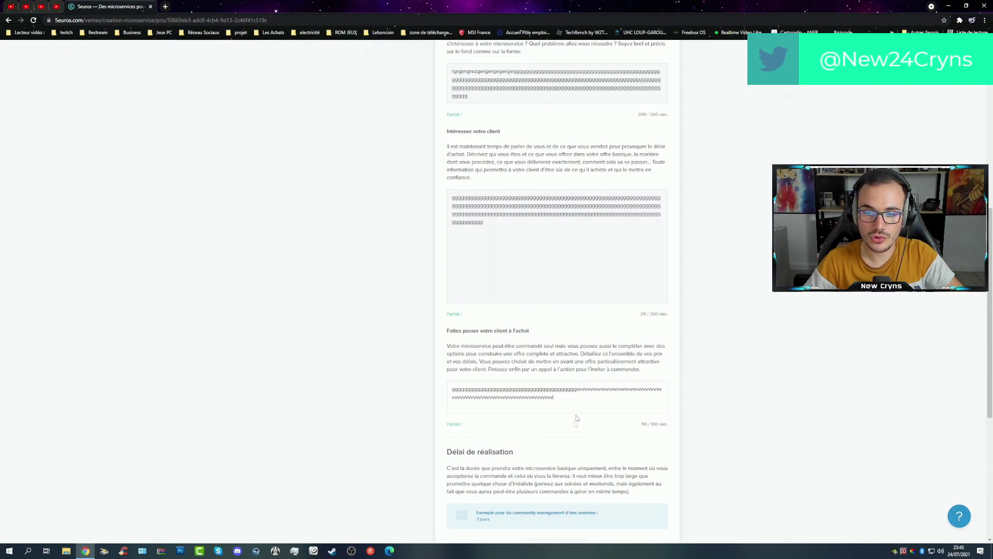
scroll(576, 417, down, 3)
click(540, 468)
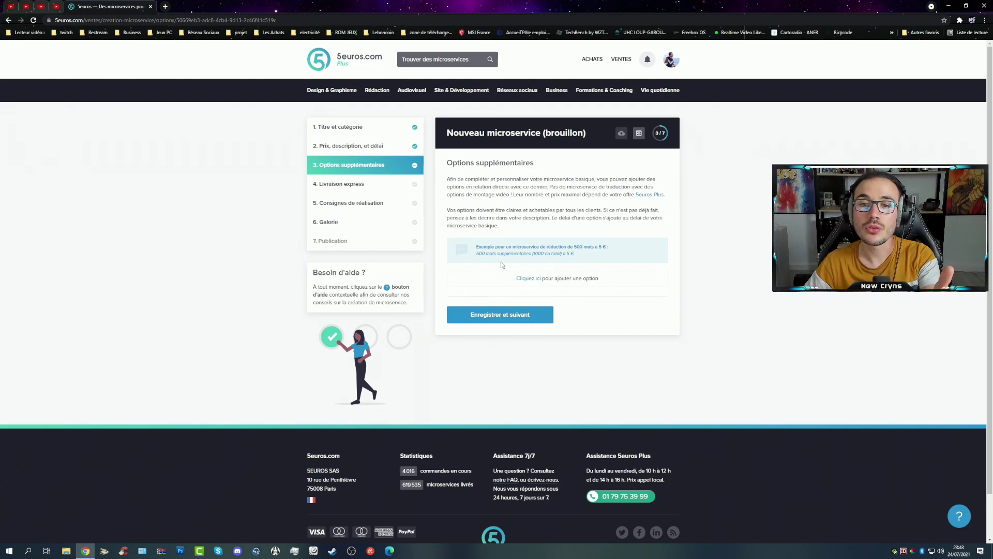
Start a supplementary option priced at + 95 € with no additional delay
drag(477, 254, 562, 254)
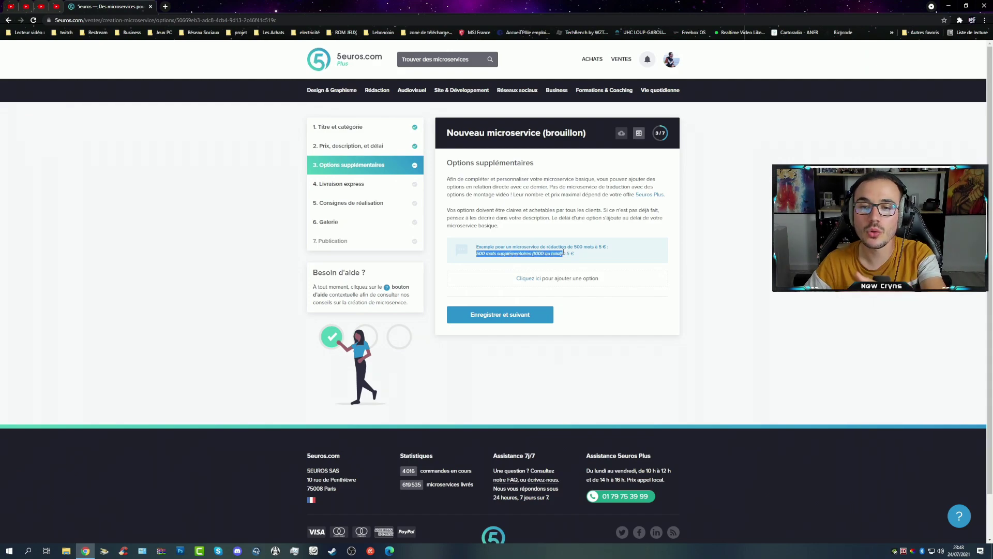
click(545, 278)
click(580, 313)
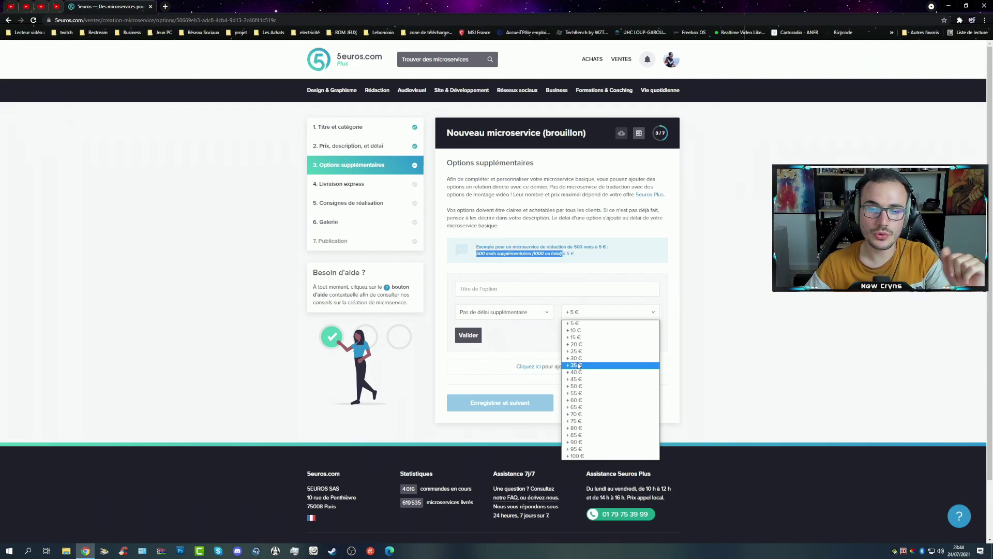
click(571, 449)
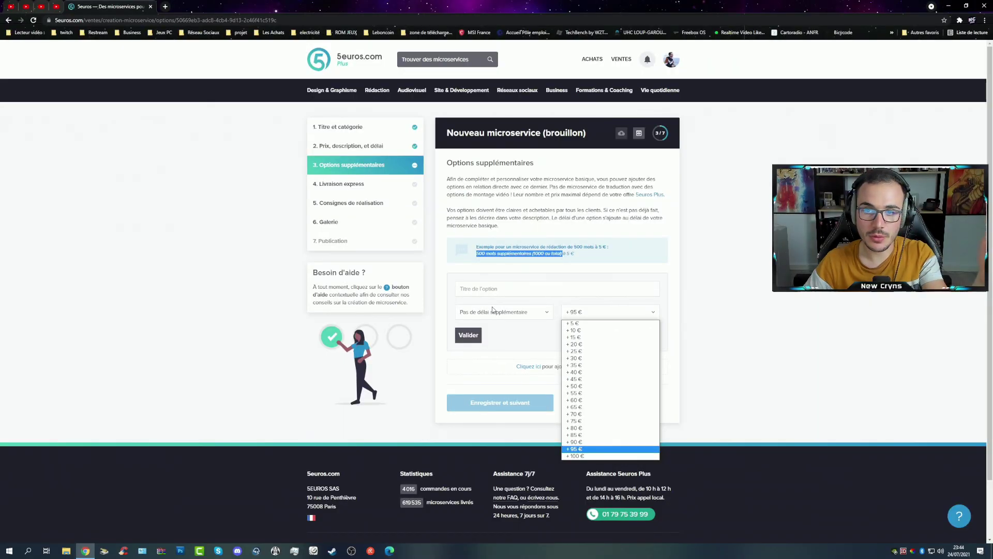
click(440, 183)
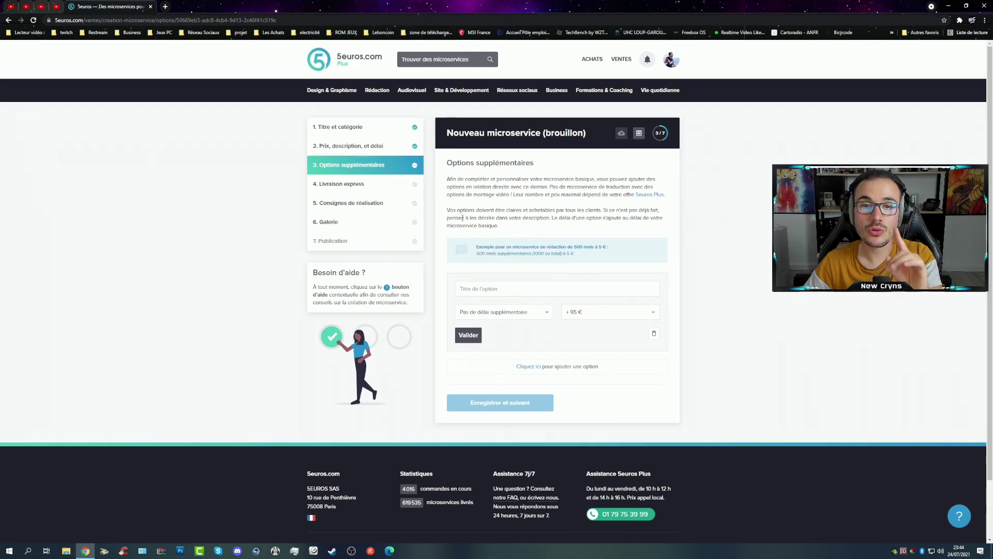
drag(504, 217, 499, 226)
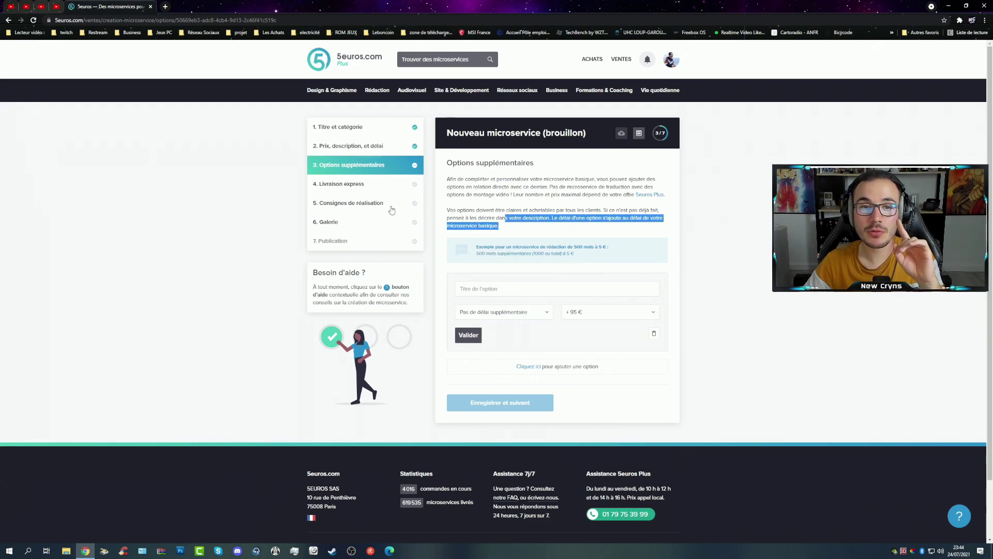
Revisit the title and category page, then review the description sections on the price, description and delay page
click(355, 132)
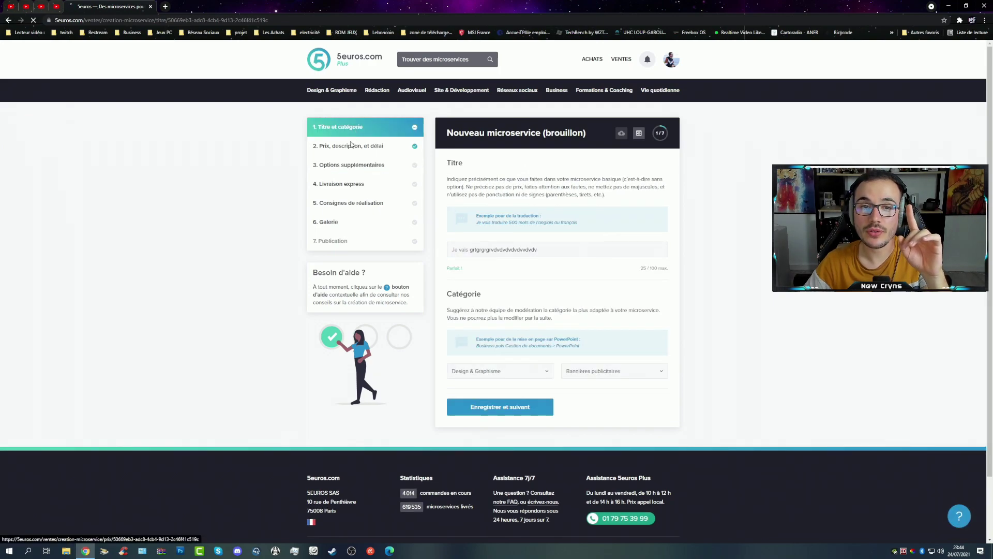
click(352, 145)
scroll(487, 339, down, 3)
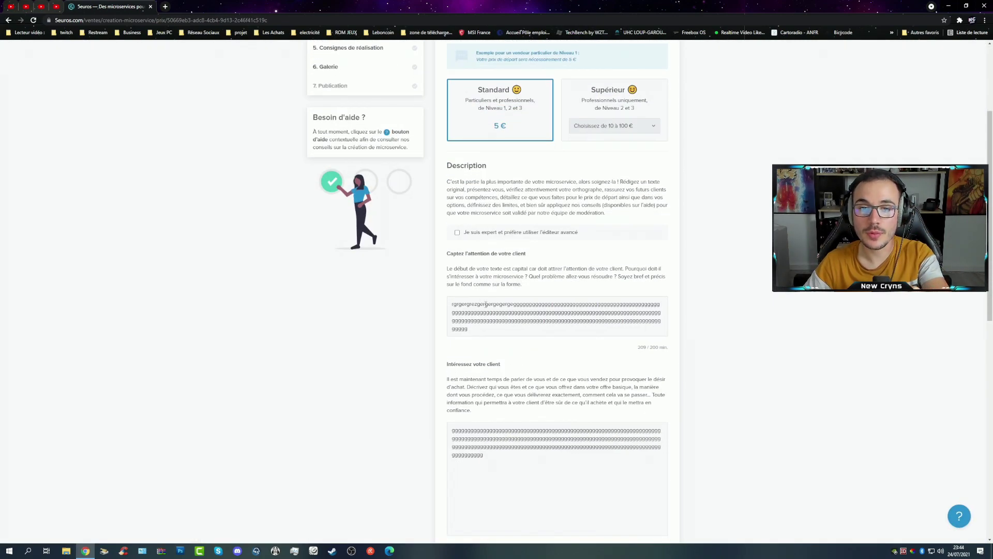
scroll(494, 351, down, 2)
scroll(491, 347, up, 1)
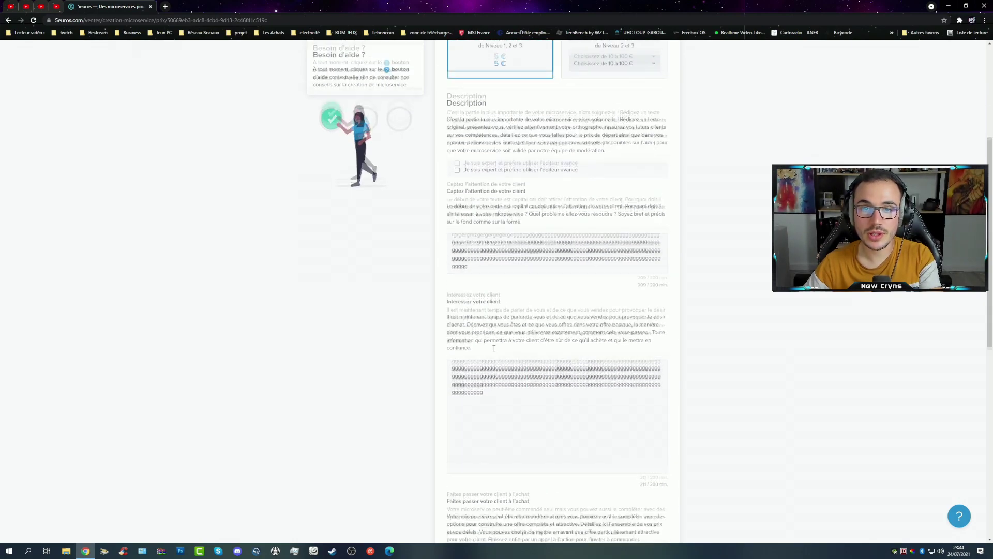
scroll(496, 345, down, 1)
scroll(494, 331, down, 3)
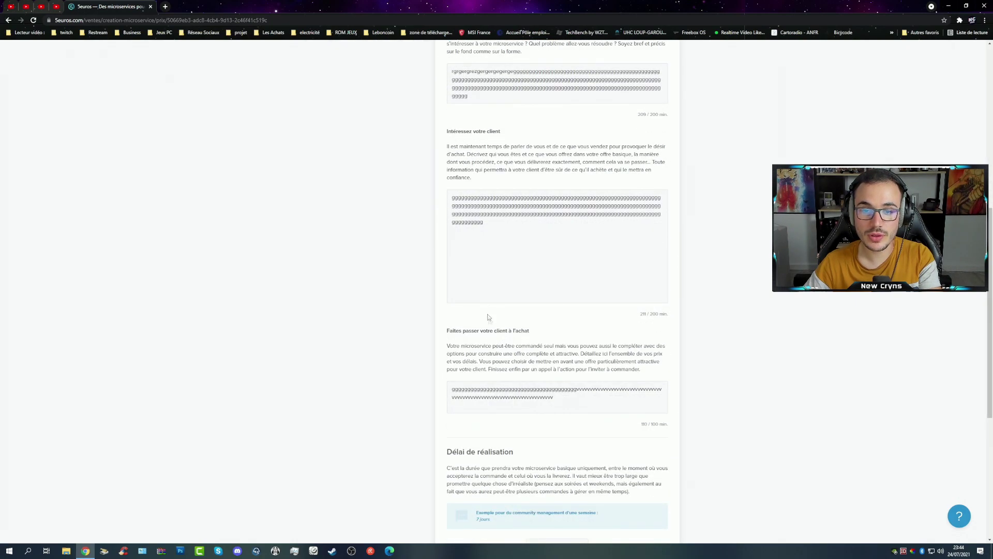
scroll(490, 282, up, 1)
triple_click(501, 280)
click(500, 280)
drag(596, 187, 626, 187)
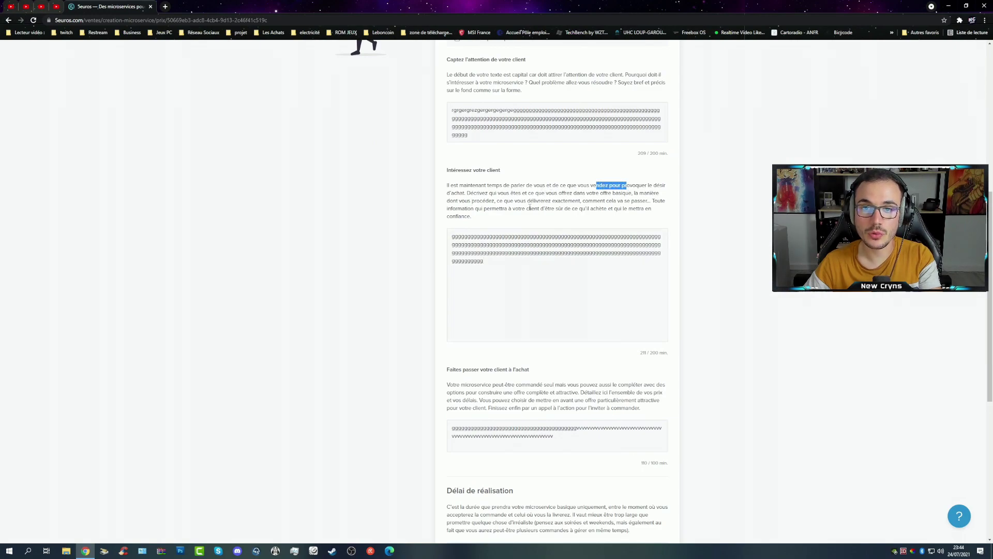
Try replacing the "Intéressez votre client" text with "-", and undo the replacement
click(506, 283)
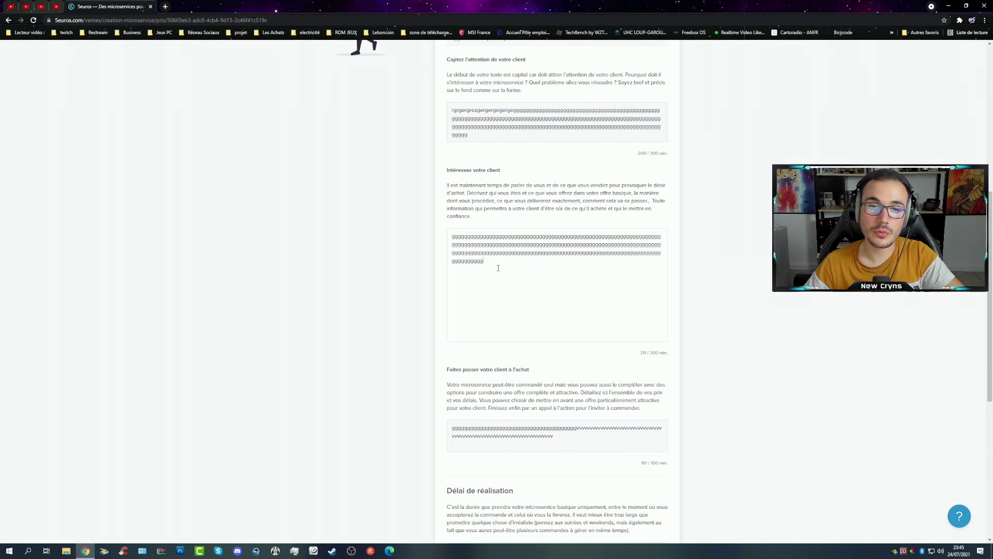
triple_click(498, 268)
text(-)
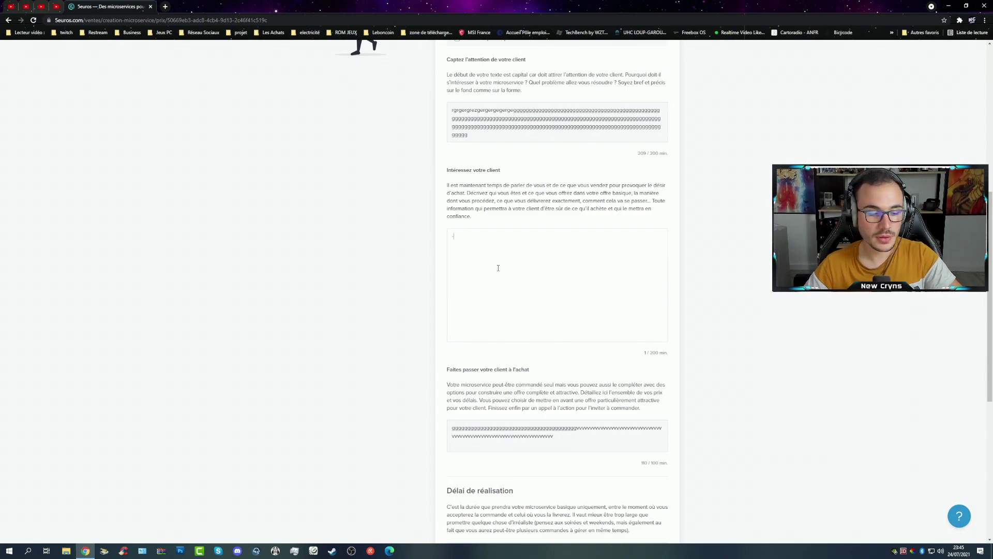
key(ctrl+z)
Try to save the price and description page, leave it despite unsaved changes, and open the Options supplémentaires section
scroll(498, 268, down, 6)
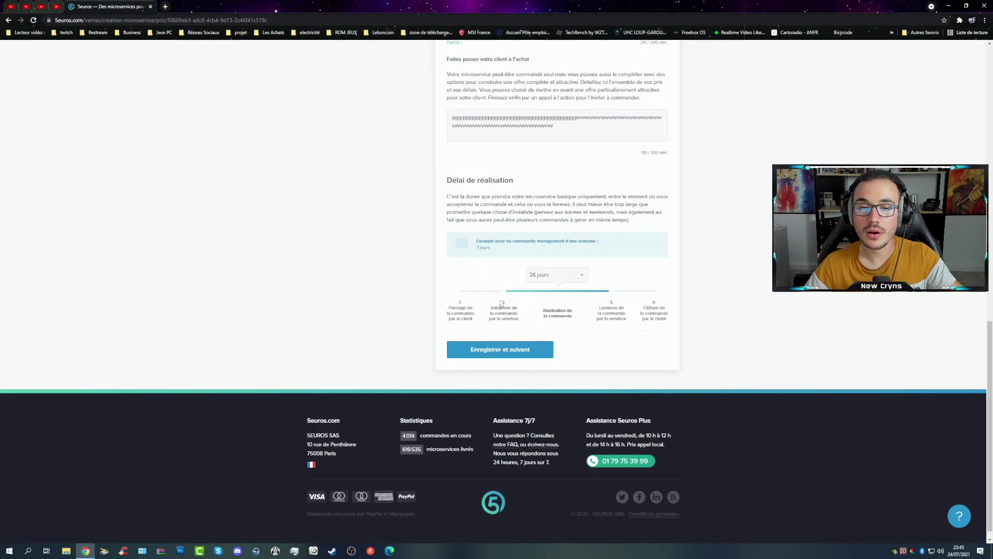
click(500, 350)
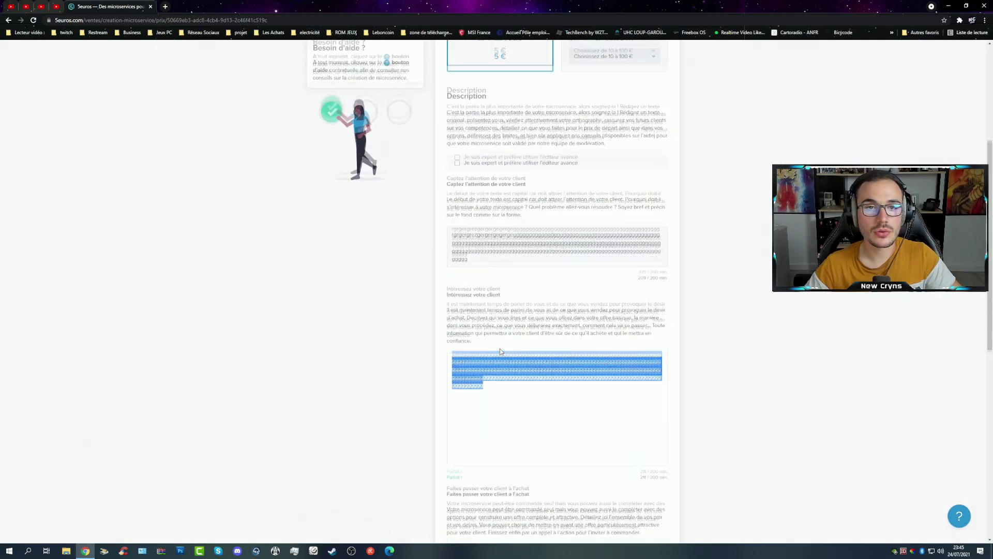
click(358, 187)
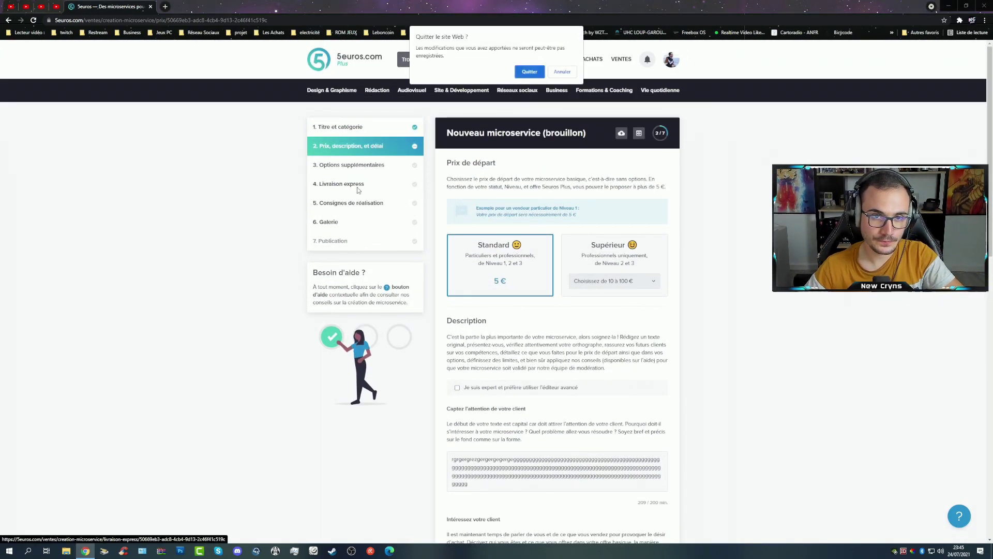
click(538, 77)
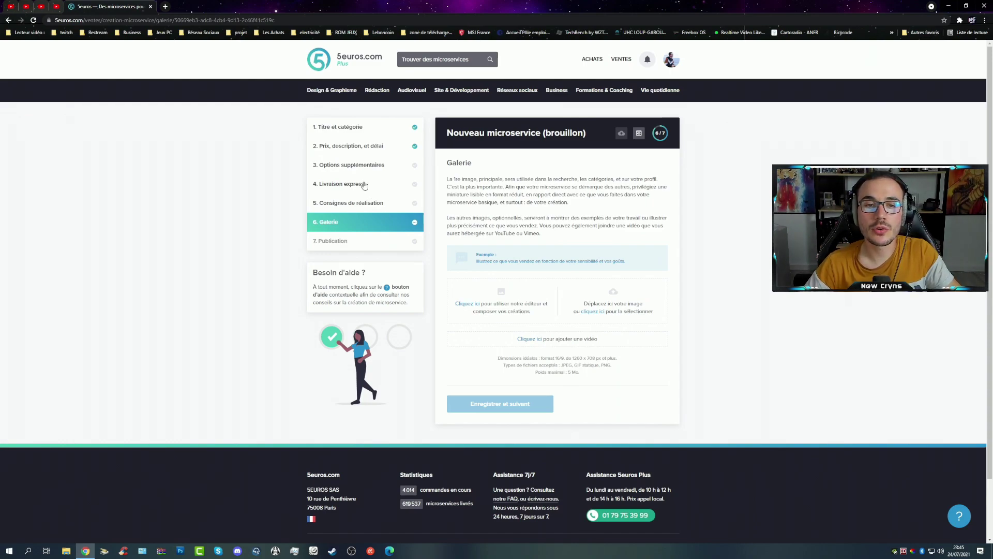
click(352, 166)
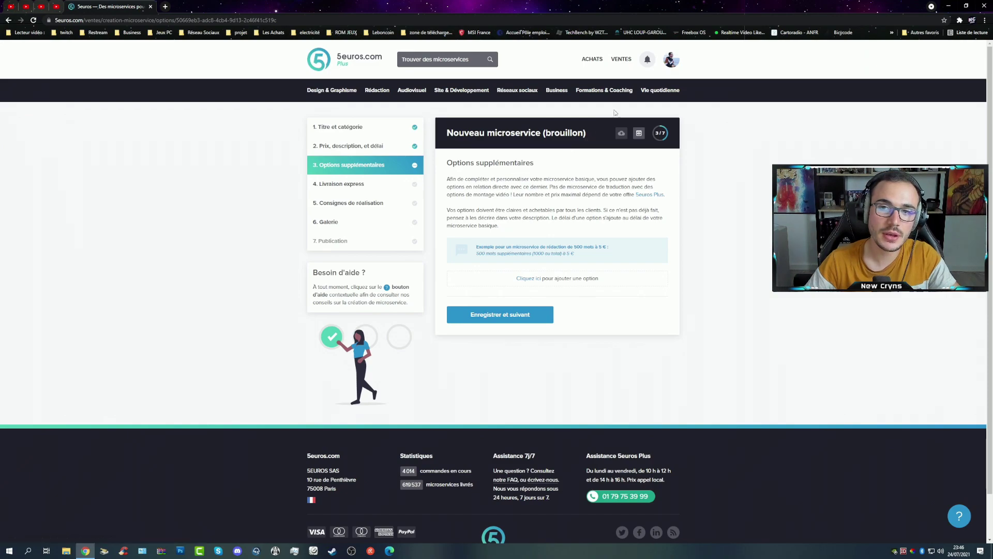
Open the seller dashboard and go to the Mon compte vendeur page in the sales settings
mouse_move(670, 60)
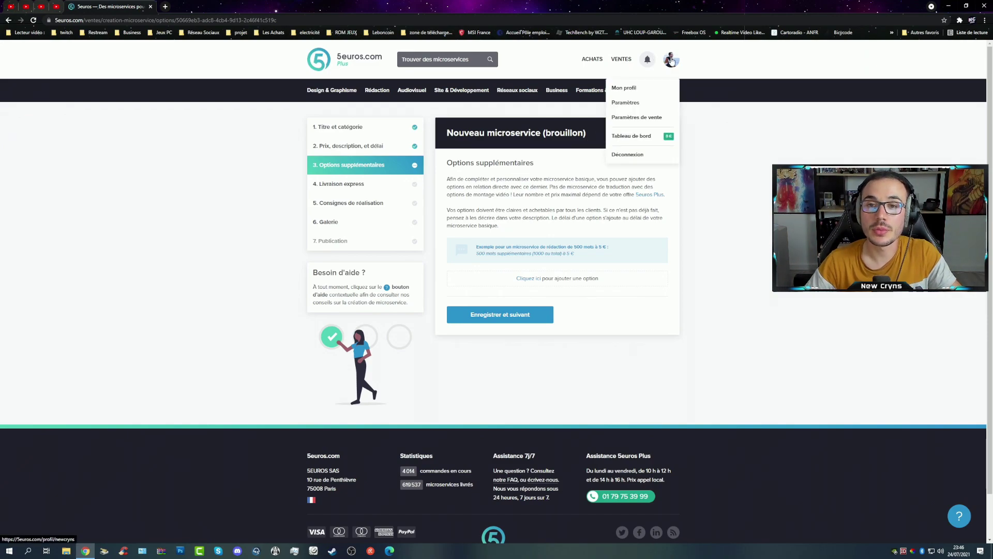
click(650, 136)
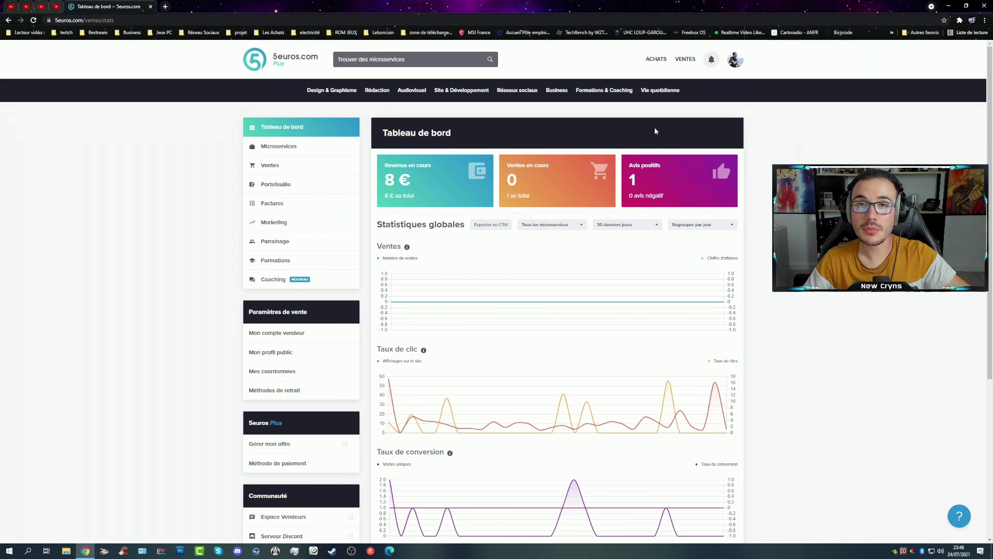
scroll(659, 124, down, 3)
click(277, 177)
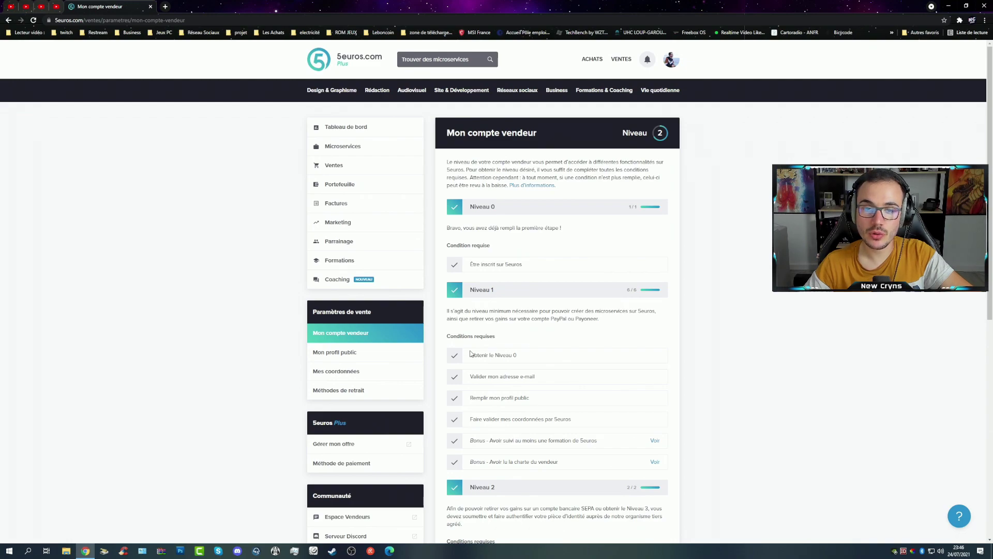
Examine the conditions required for seller levels 1 to 3, including the level 2 text on withdrawing earnings to a SEPA bank account
scroll(471, 353, down, 4)
scroll(472, 353, down, 2)
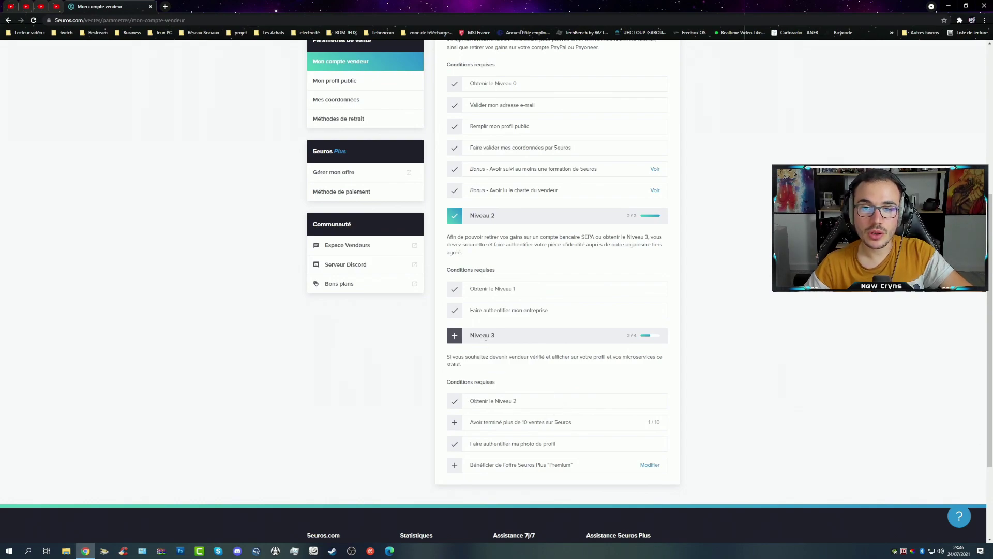
scroll(486, 337, up, 1)
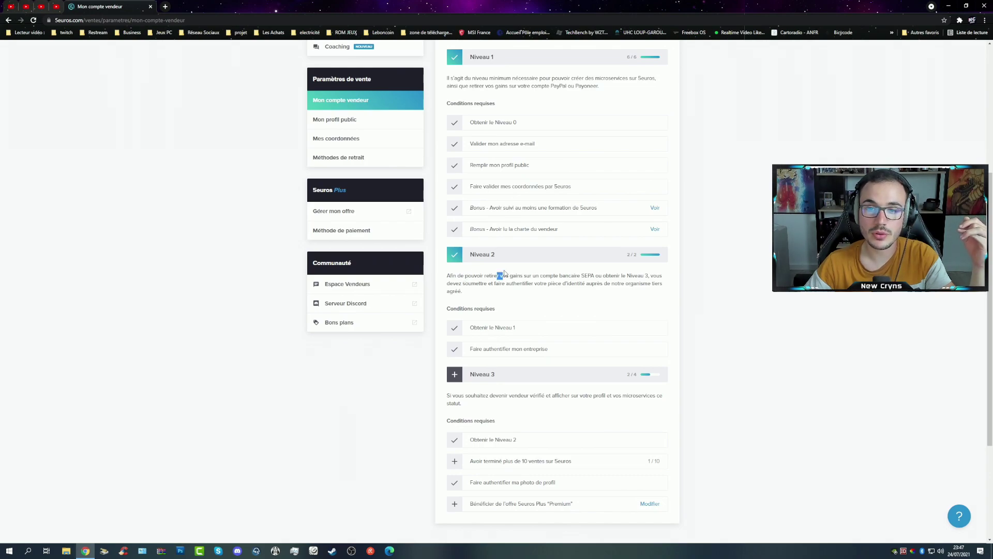
drag(486, 276, 593, 273)
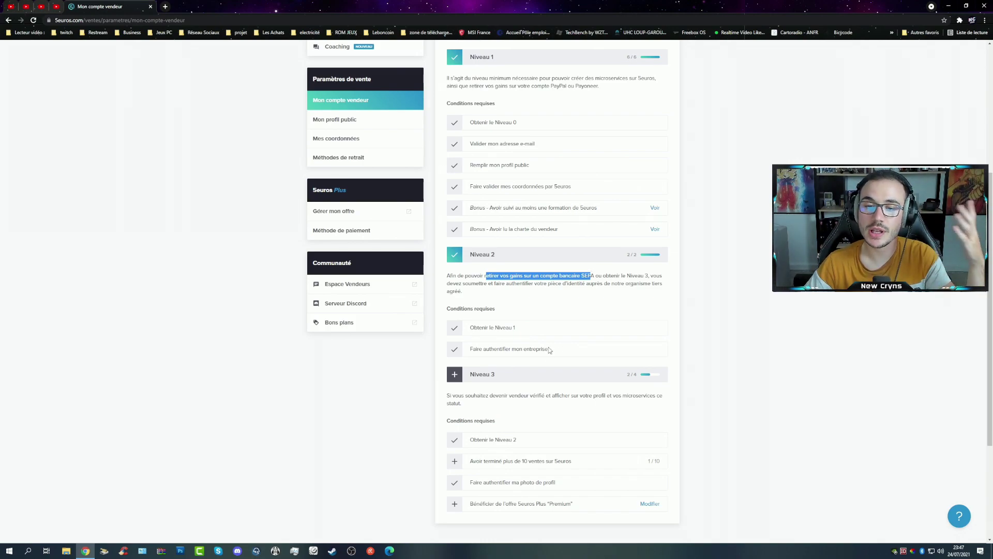
scroll(550, 350, up, 5)
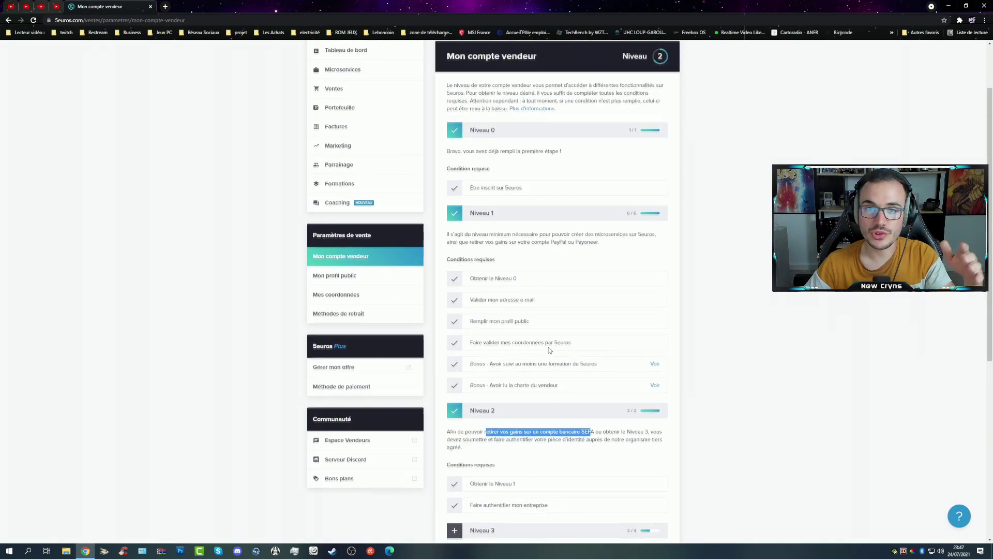
scroll(560, 319, down, 7)
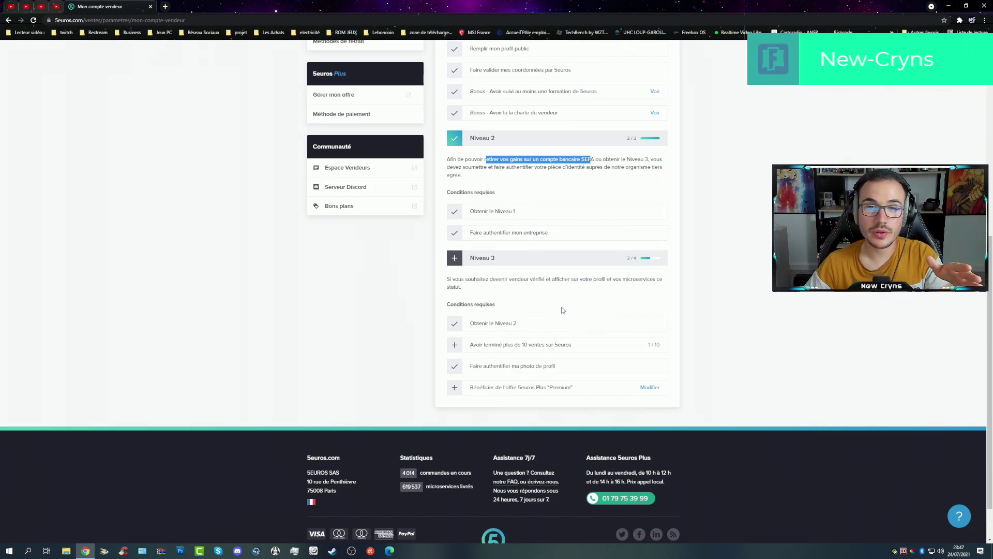
Open the 5euros Plus offers from the level 3 Premium condition and compare the Basique, Standard and Premium plans
scroll(563, 310, up, 3)
scroll(561, 336, down, 2)
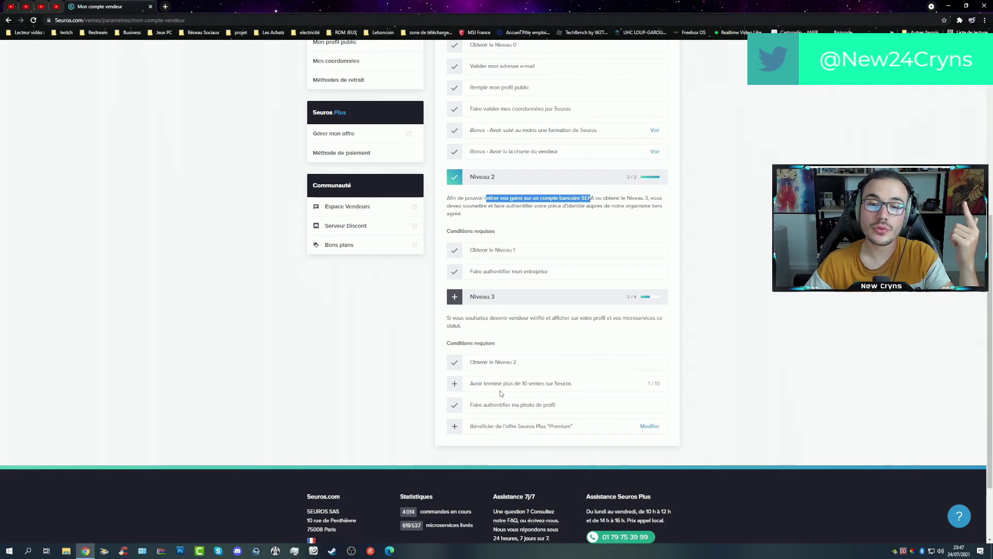
click(645, 427)
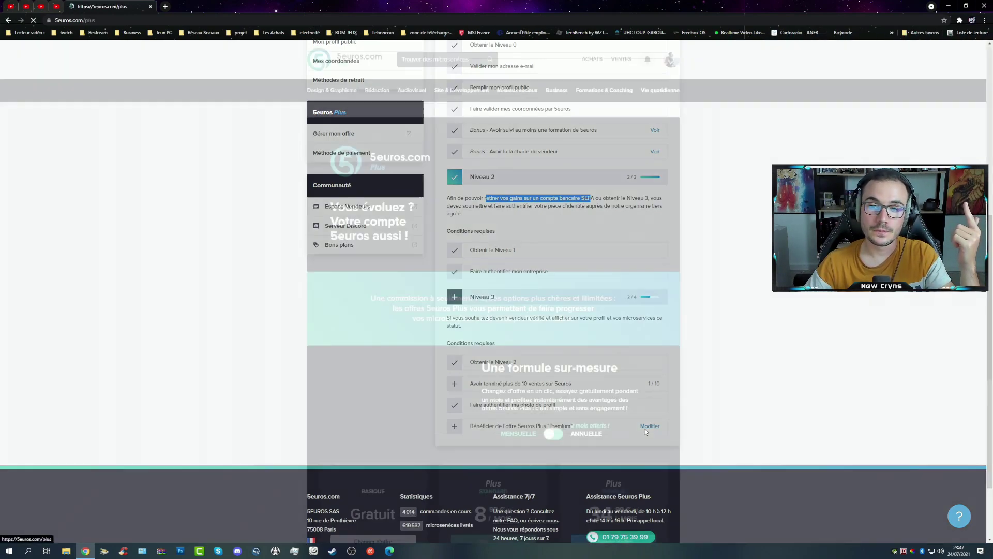
scroll(645, 432, down, 2)
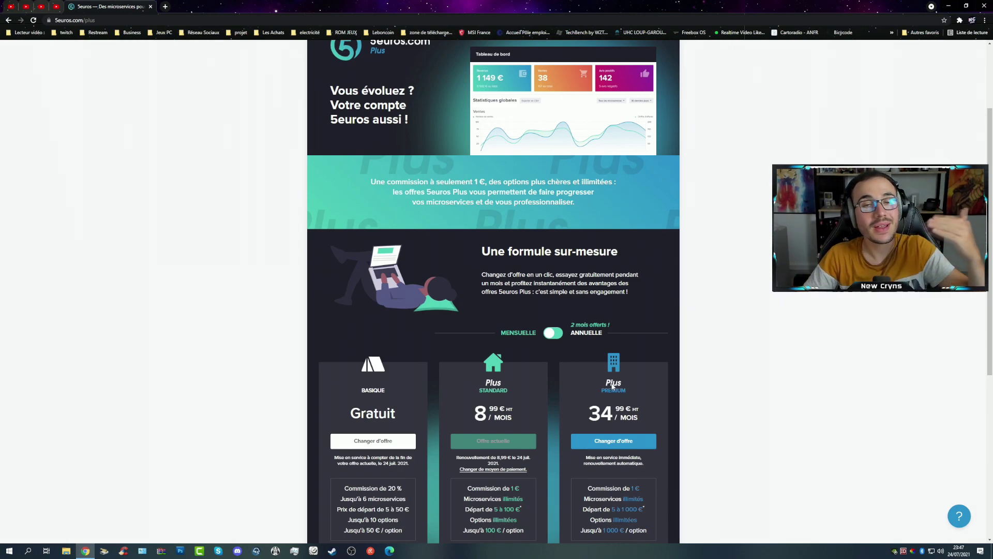
scroll(612, 385, up, 3)
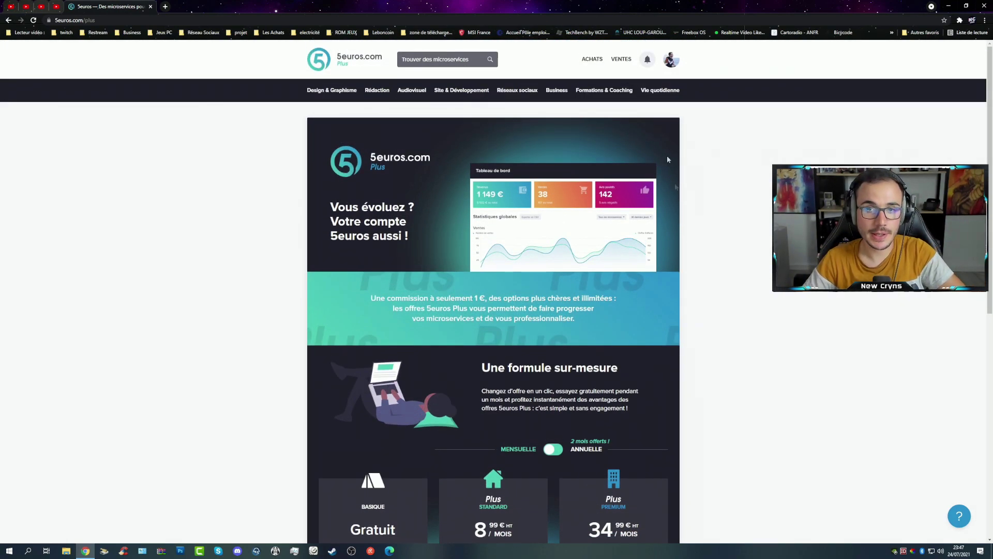
Return to the seller dashboard, look over its global statistics, and open the Ventes list
click(669, 60)
click(634, 137)
scroll(525, 282, down, 3)
scroll(526, 280, up, 3)
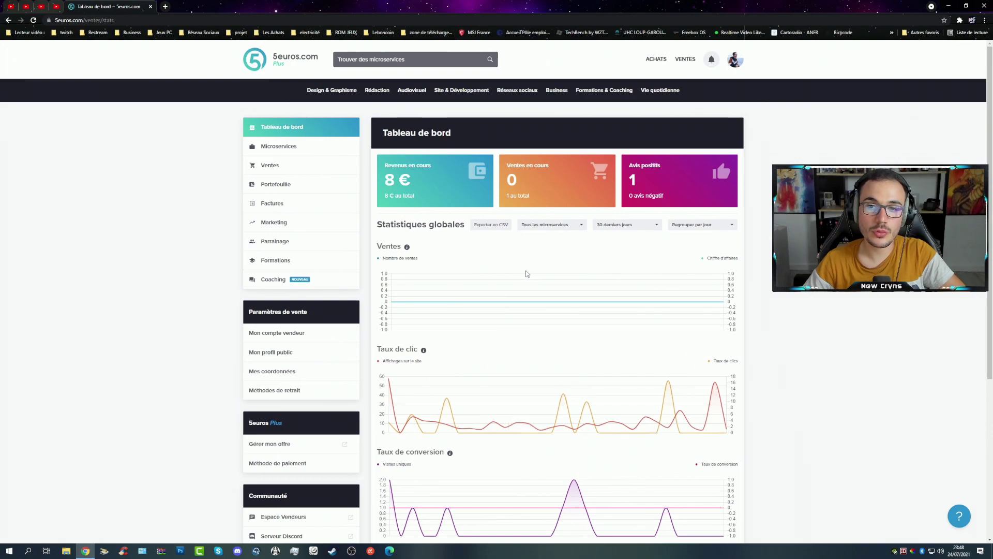
click(260, 168)
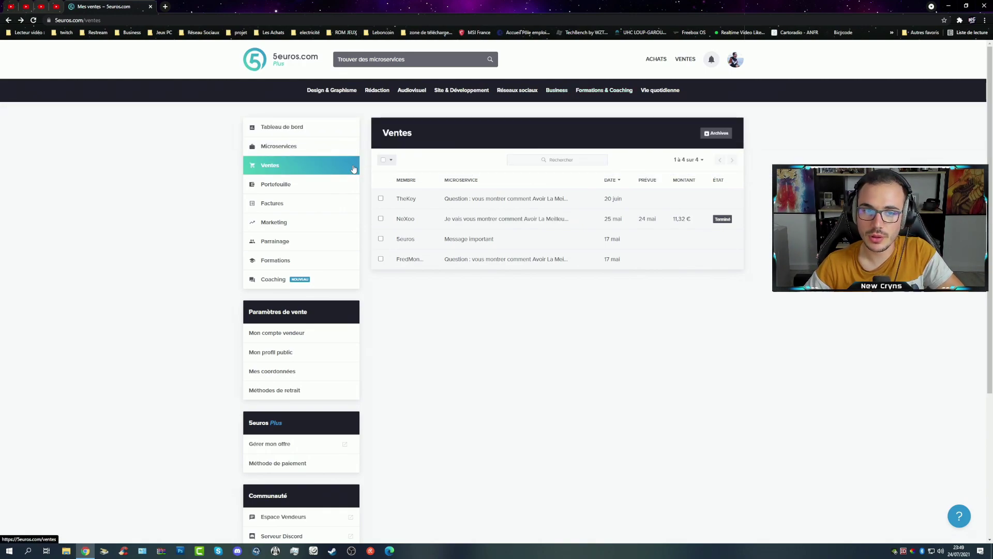
Open the Parrainage page and highlight the generated referral link and the referral code
click(301, 242)
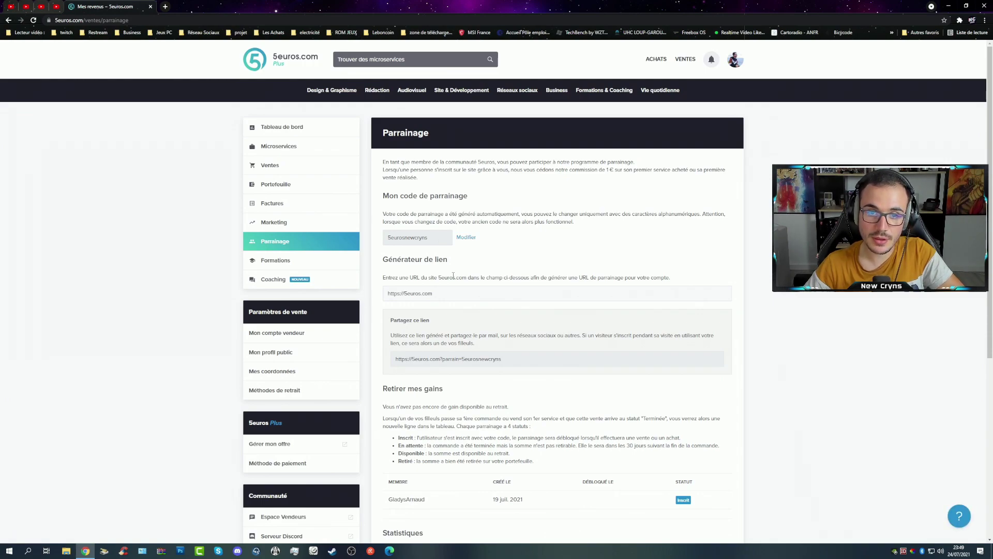
scroll(459, 296, down, 1)
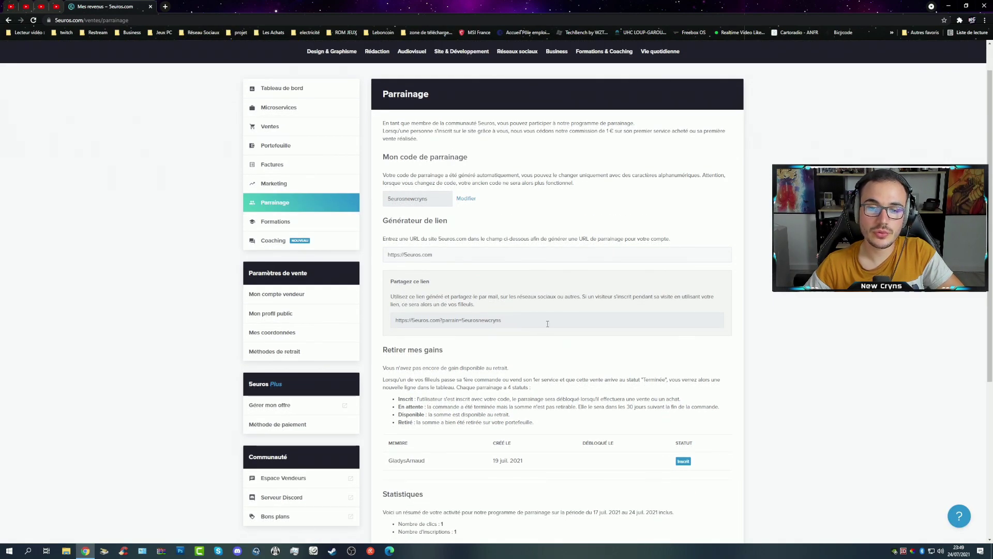
click(550, 359)
scroll(398, 291, up, 1)
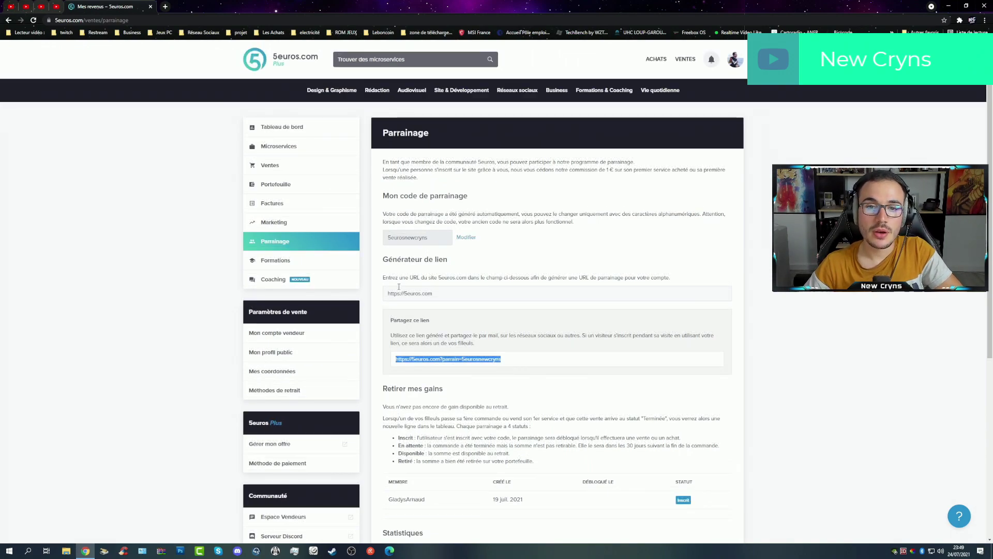
drag(388, 237, 429, 236)
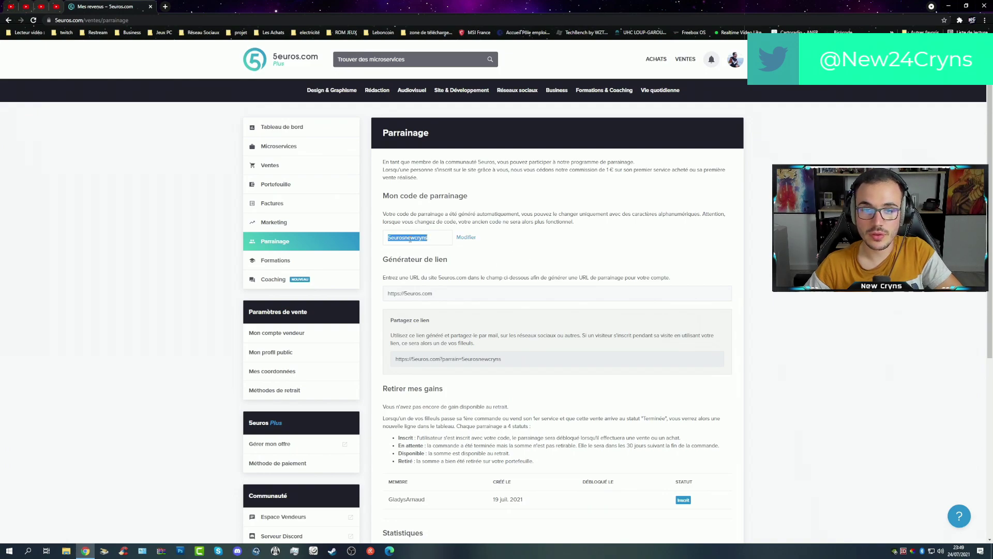
click(490, 359)
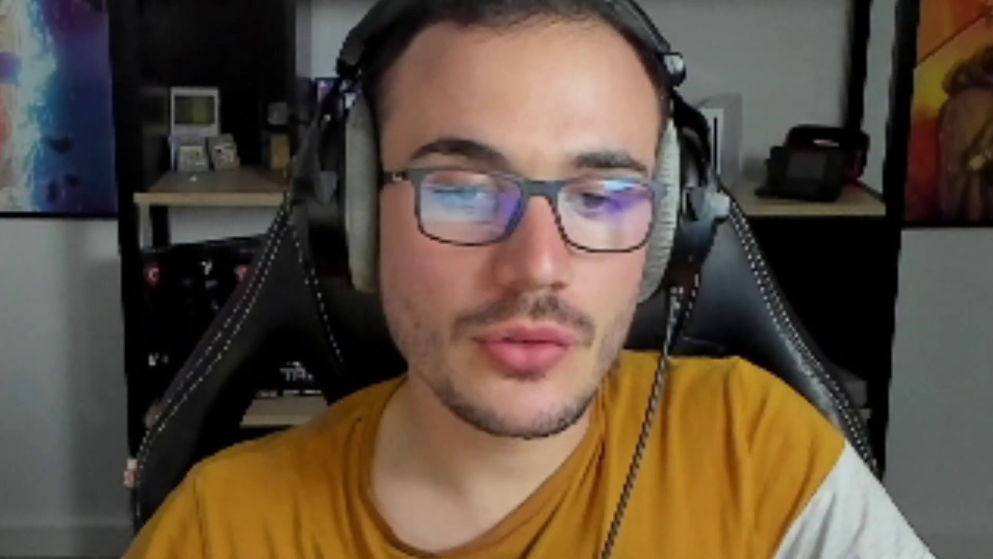